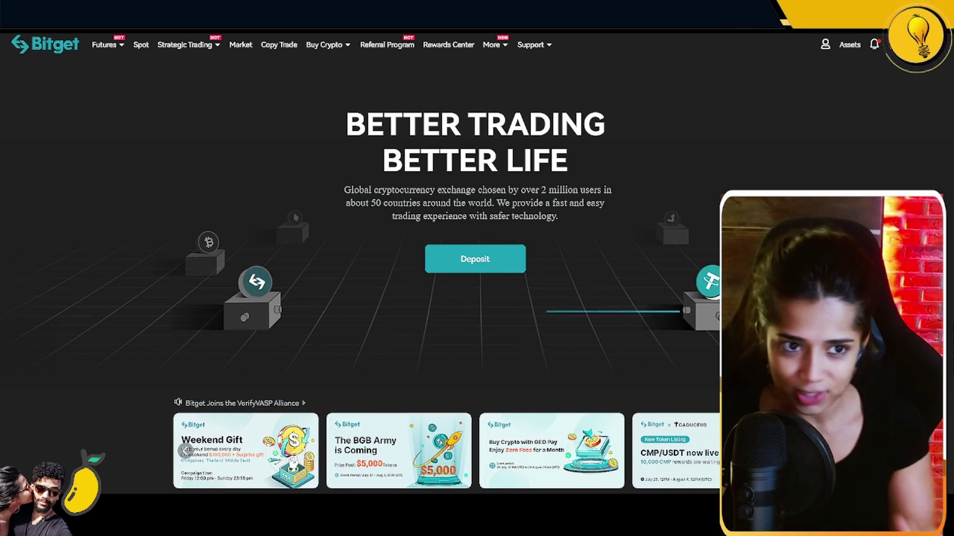
Open the USDT-M futures trading page and look over the coin pairs, chart and order book
{"action": "mouse_move", "coordinate": [185, 45]}
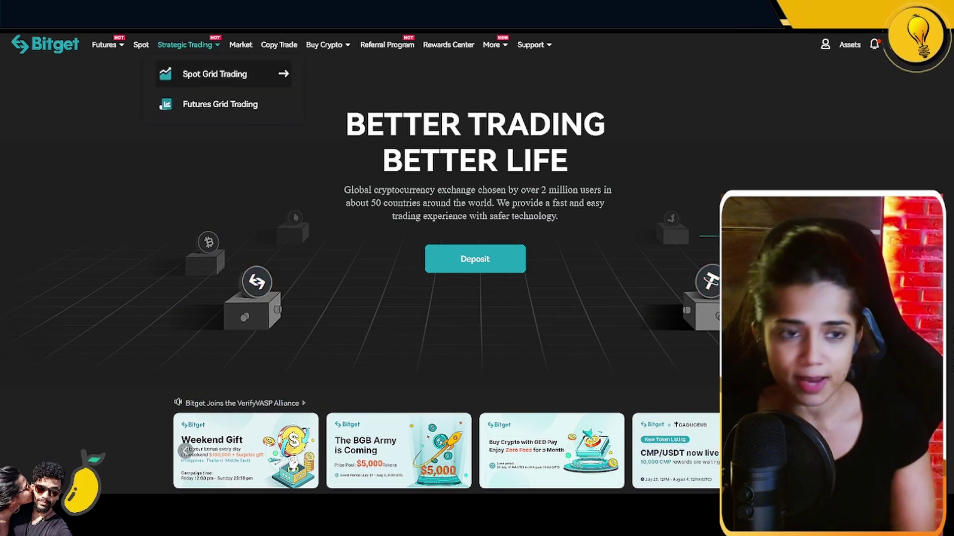
{"action": "mouse_move", "coordinate": [103, 45]}
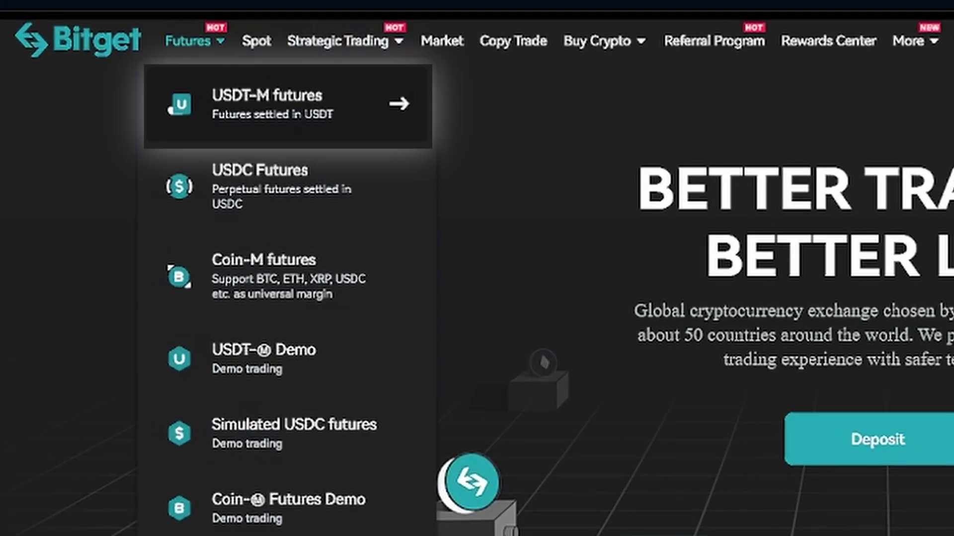
{"action": "left_click", "coordinate": [231, 122]}
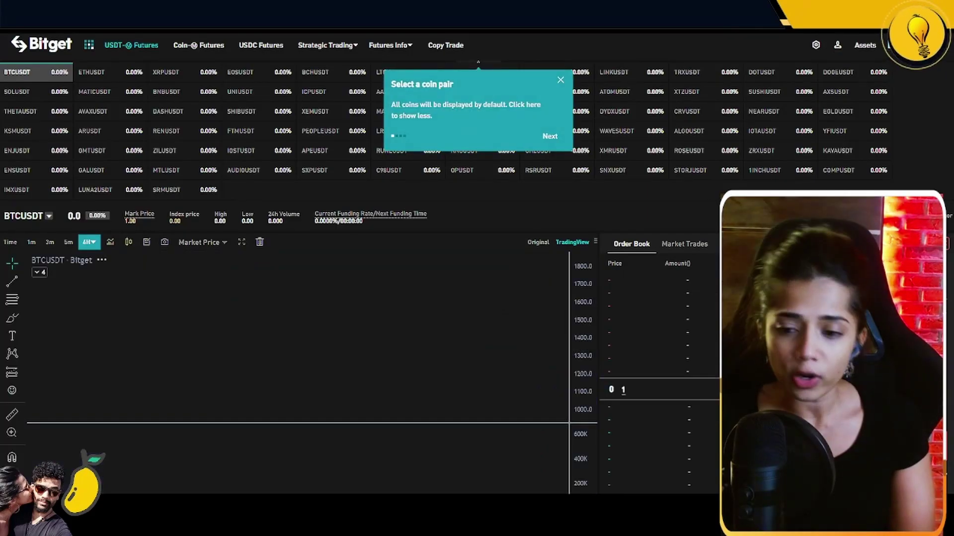
{"action": "scroll", "coordinate": [686, 444], "scroll_direction": "down", "scroll_amount": 2}
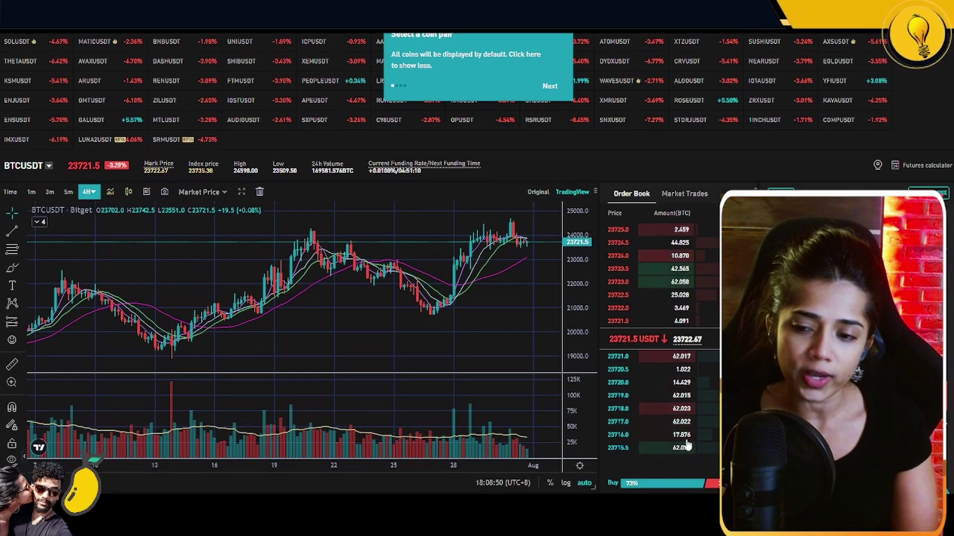
{"action": "scroll", "coordinate": [686, 439], "scroll_direction": "up", "scroll_amount": 2}
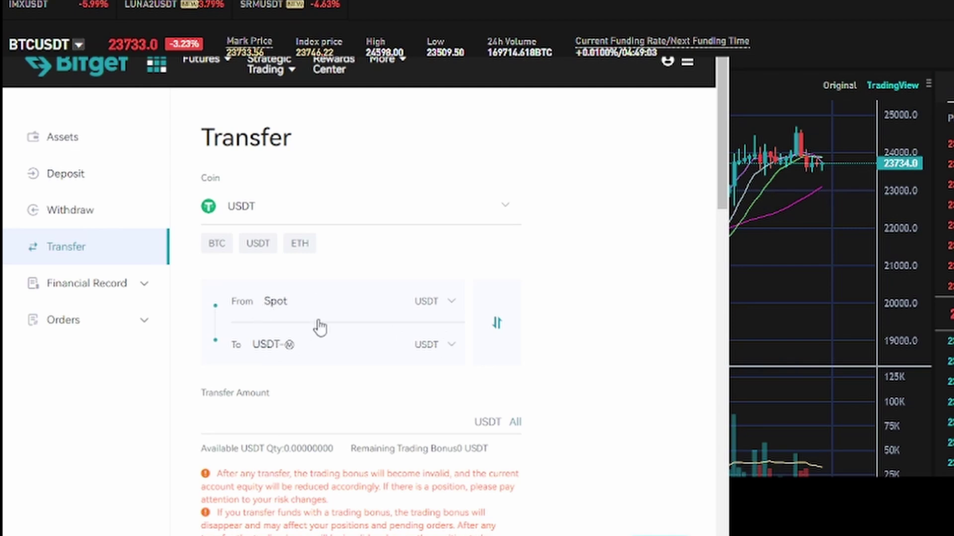
Review the transfer form for moving USDT from the Spot account to the USDT-M account, including its amount field
{"action": "left_click", "coordinate": [358, 432]}
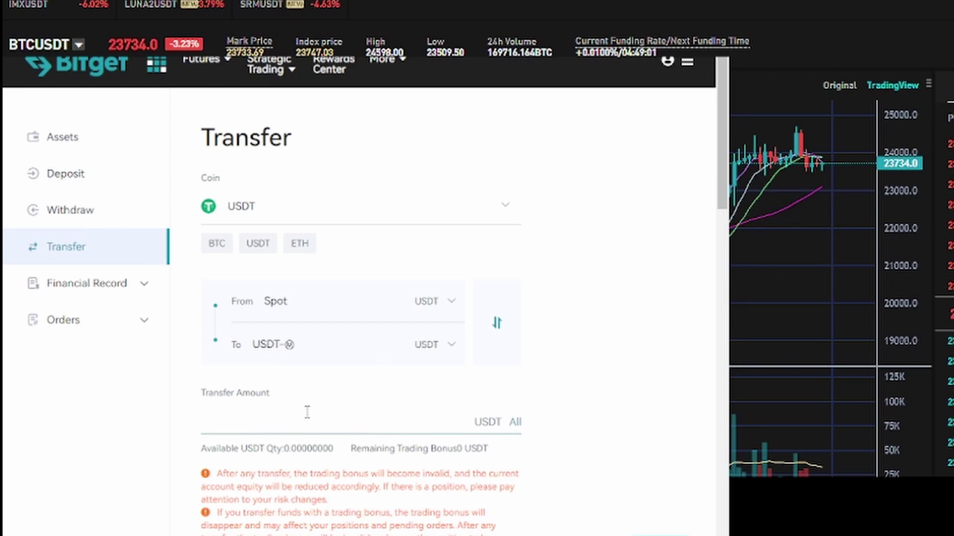
{"action": "scroll", "coordinate": [450, 412], "scroll_direction": "down", "scroll_amount": 3}
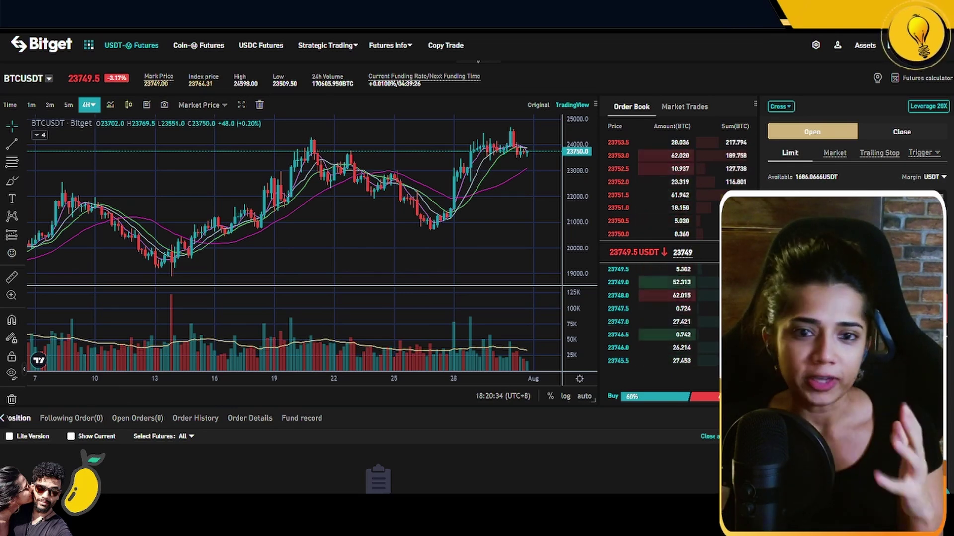
Narrow the chart panel and place the order entry panel directly beside it
{"action": "left_click_drag", "start_coordinate": [597, 403], "coordinate": [387, 403]}
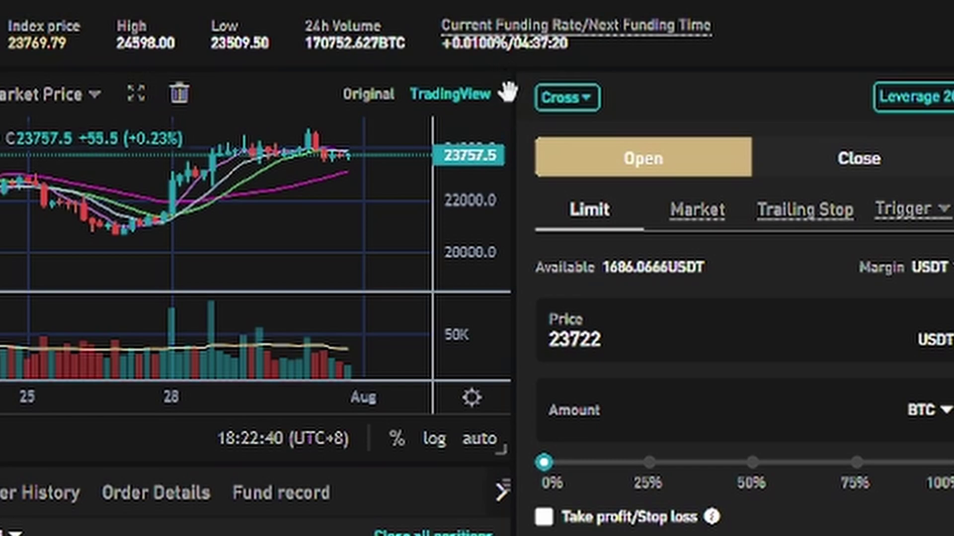
{"action": "mouse_move", "coordinate": [508, 91]}
{"action": "left_mouse_down"}
{"action": "mouse_move", "coordinate": [503, 179]}
{"action": "mouse_move", "coordinate": [503, 94]}
{"action": "left_mouse_up"}
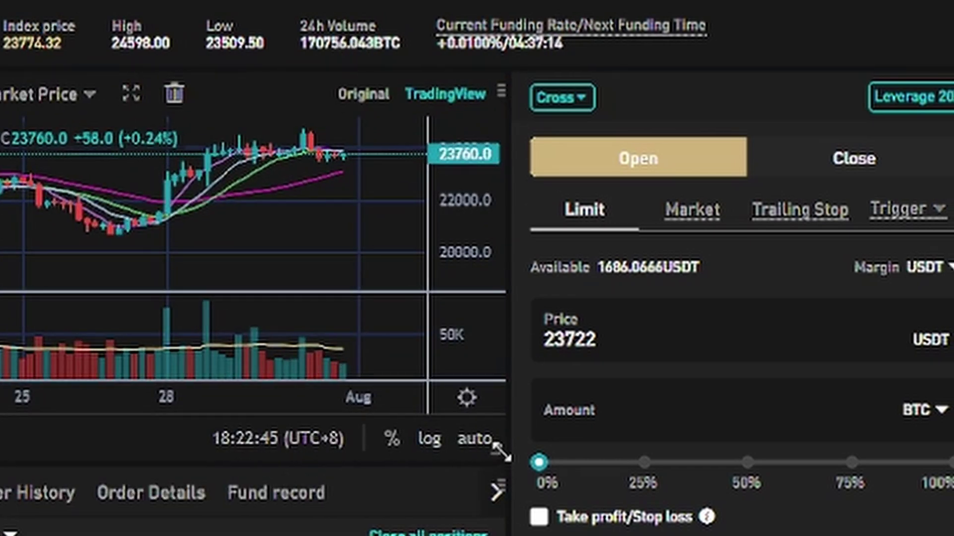
{"action": "left_click_drag", "start_coordinate": [502, 452], "coordinate": [497, 450]}
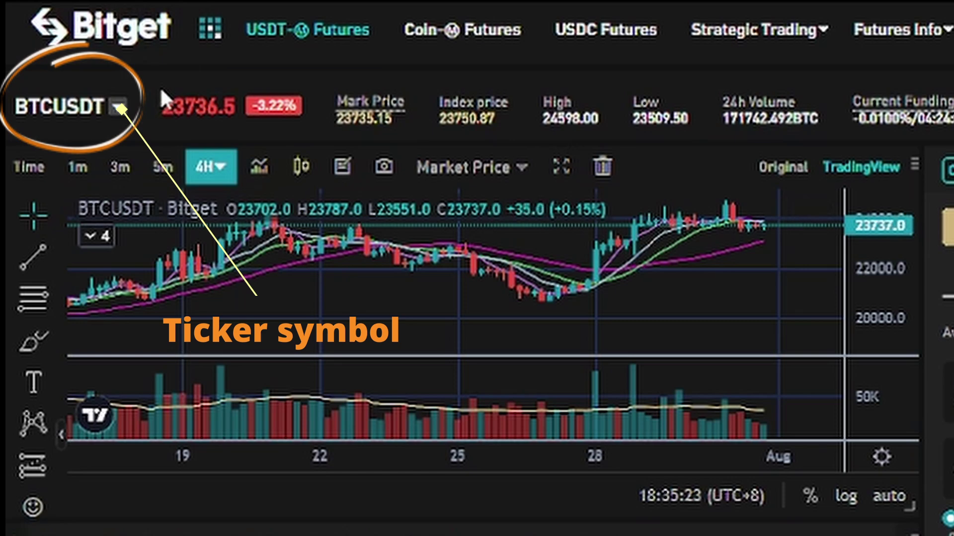
Search the futures list for "ada" and switch the trading pair to ADAUSDT
{"action": "mouse_move", "coordinate": [119, 110]}
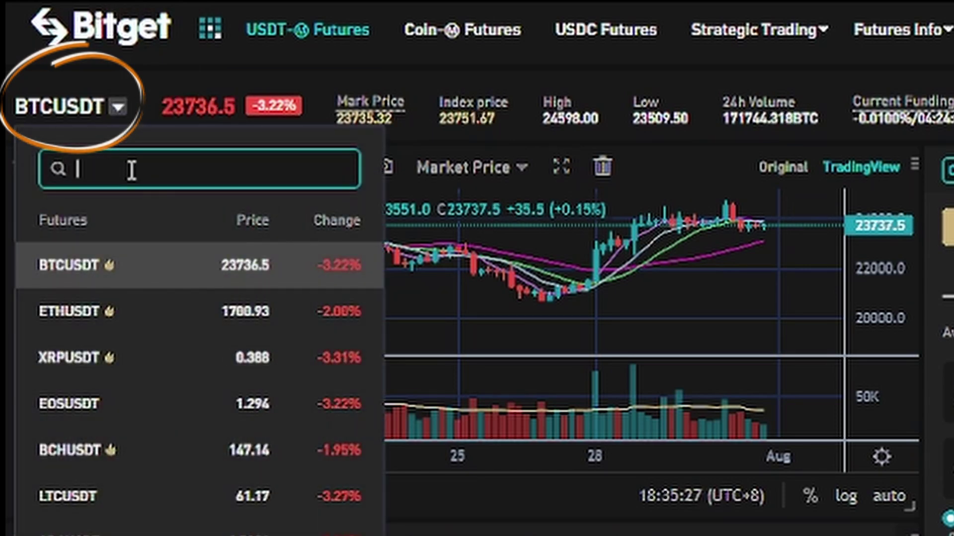
{"action": "type", "text": "a"}
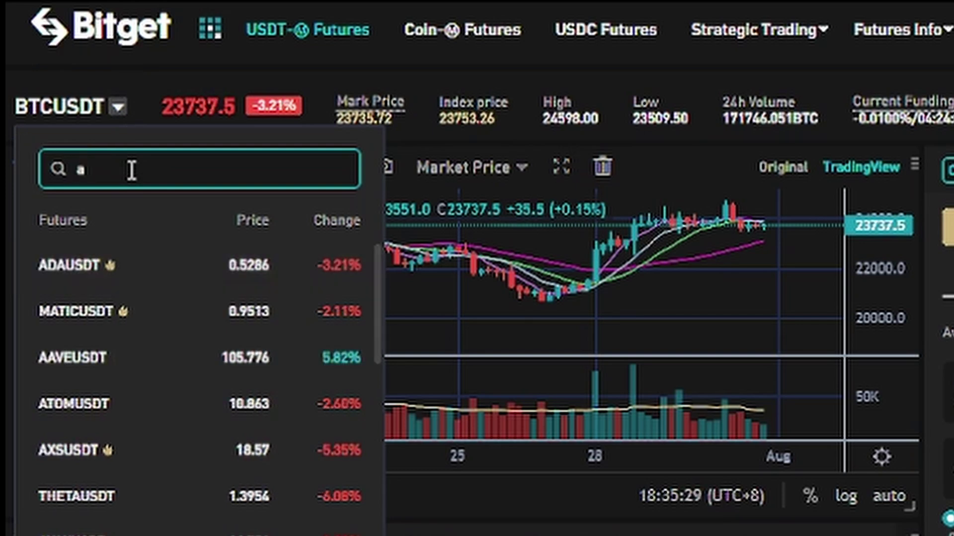
{"action": "type", "text": "a"}
{"action": "key", "text": "BackSpace"}
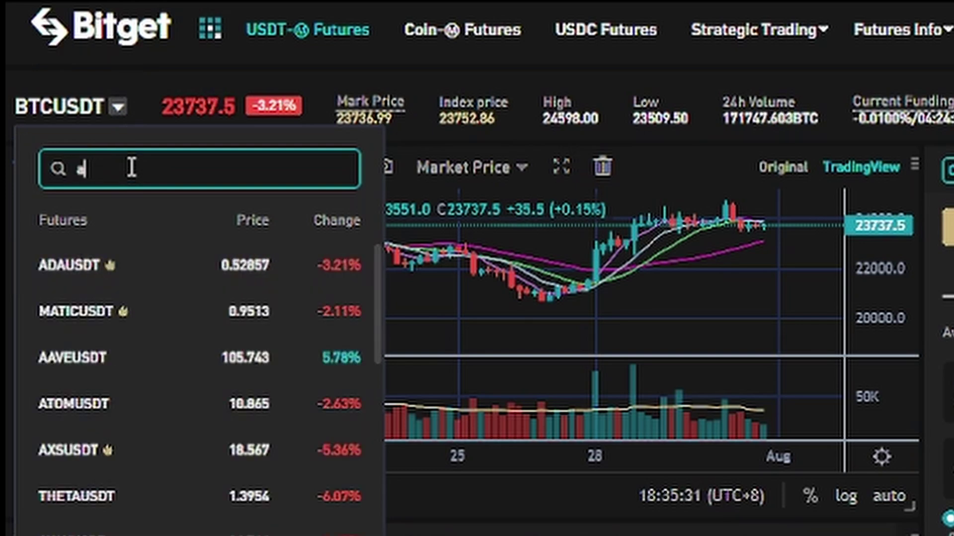
{"action": "type", "text": "da"}
{"action": "left_click", "coordinate": [94, 266]}
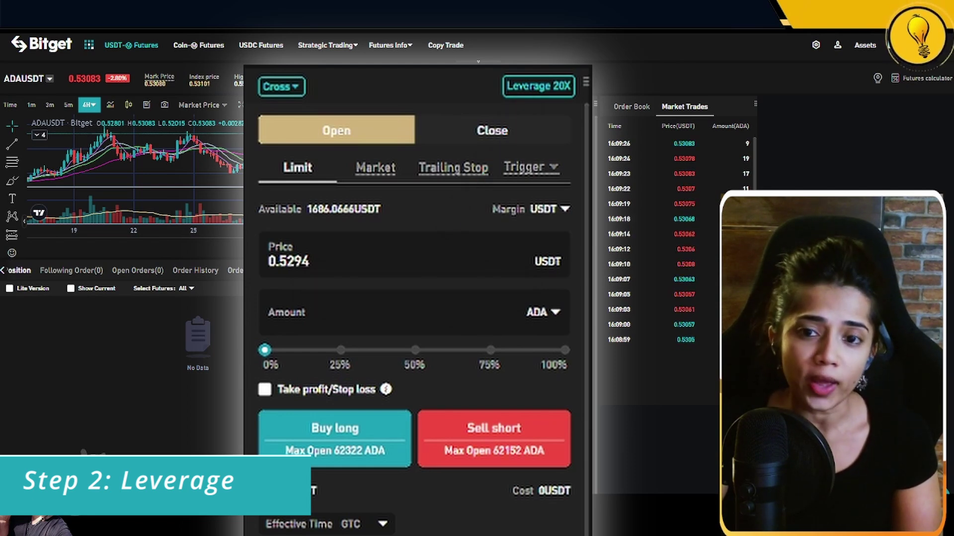
Set the ADAUSDT leverage to 5X and confirm Cross as the margin mode
{"action": "left_click", "coordinate": [538, 86]}
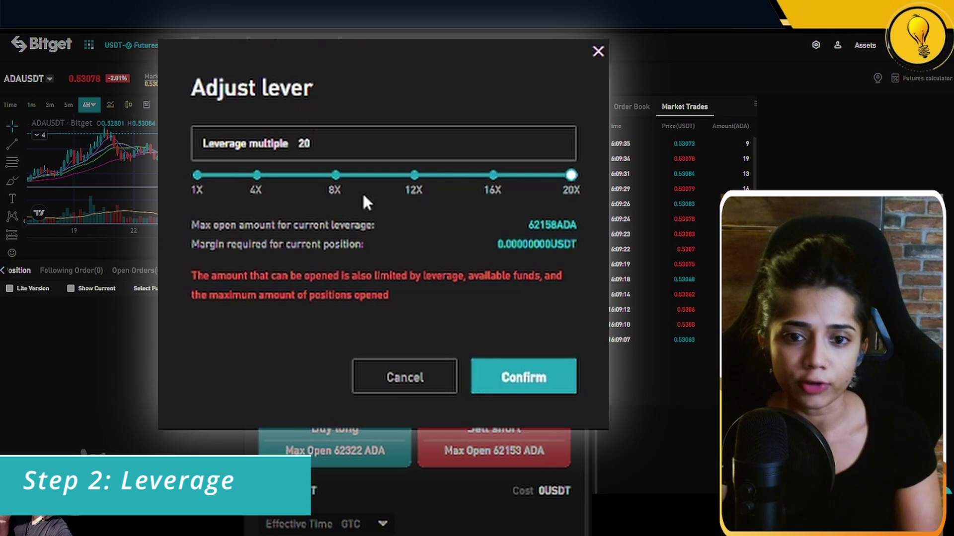
{"action": "left_click_drag", "start_coordinate": [571, 179], "coordinate": [276, 176]}
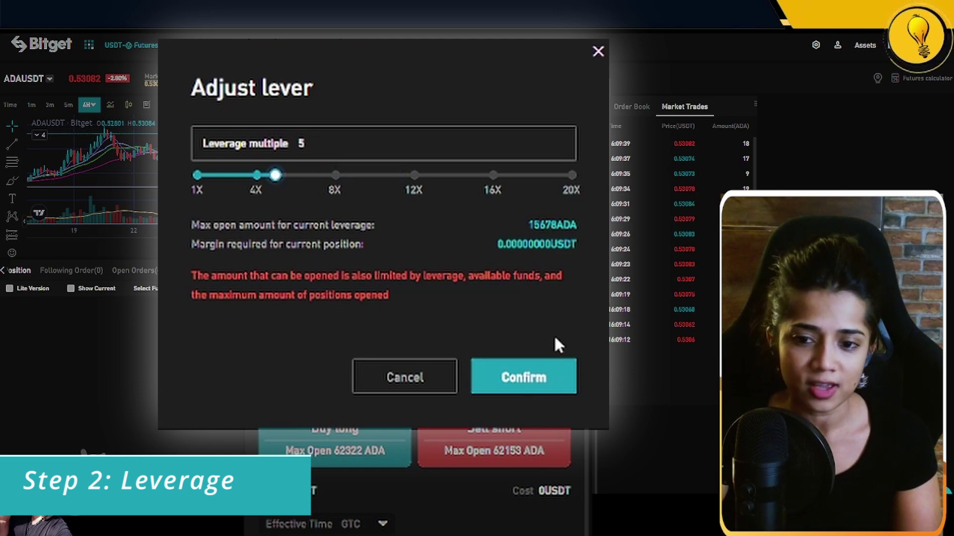
{"action": "left_click", "coordinate": [546, 392]}
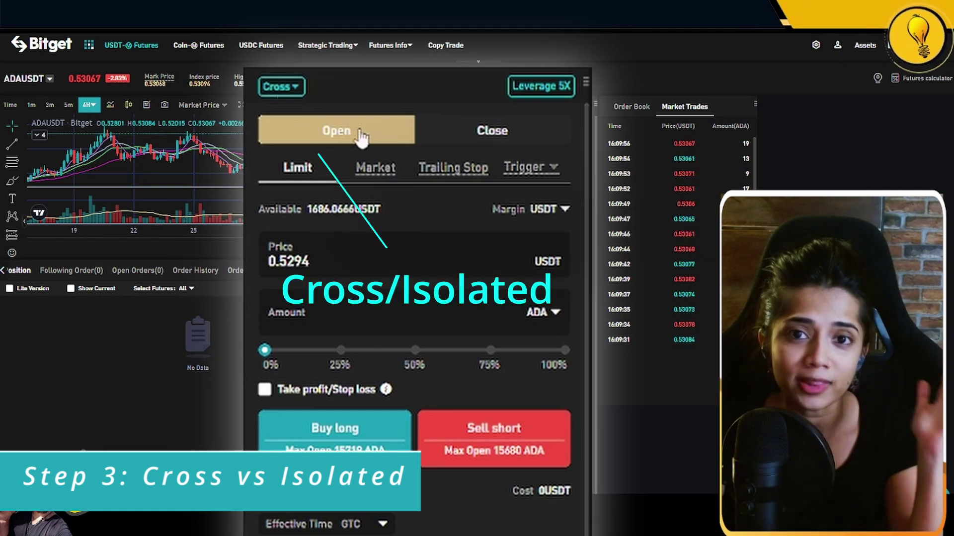
{"action": "left_click", "coordinate": [287, 94]}
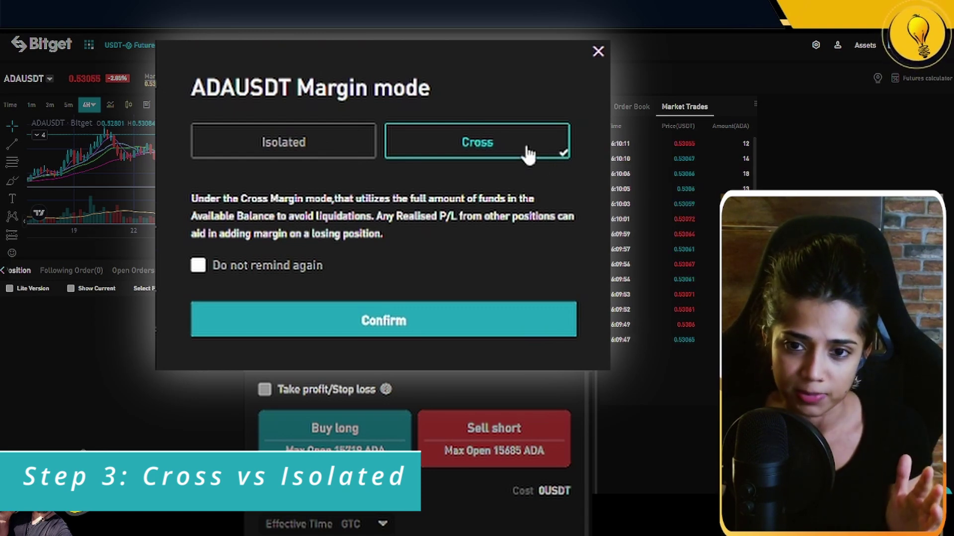
{"action": "left_click", "coordinate": [427, 334]}
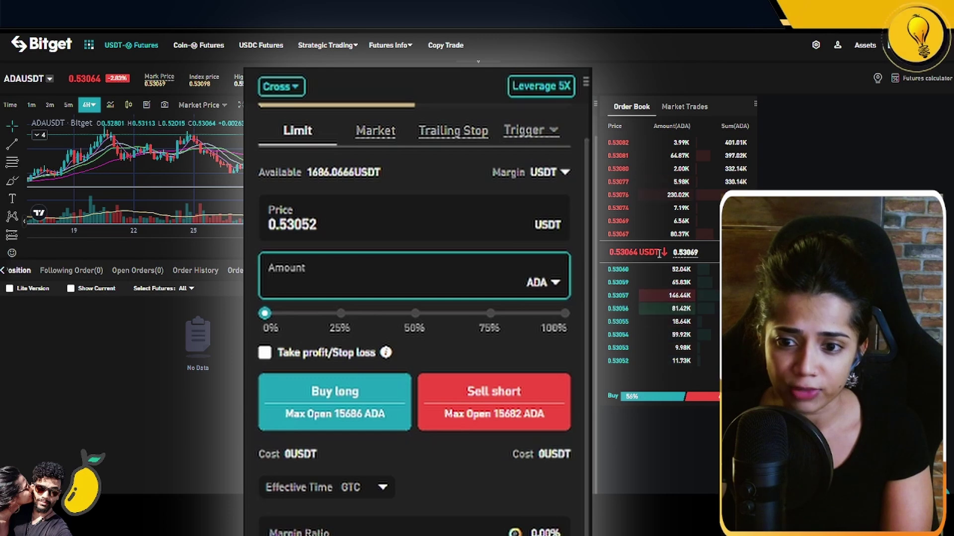
Check the USDT assets, then fill in the limit order with 445 ADA and an order-book price of 0.53038 USDT
{"action": "scroll", "coordinate": [505, 432], "scroll_direction": "down", "scroll_amount": 5}
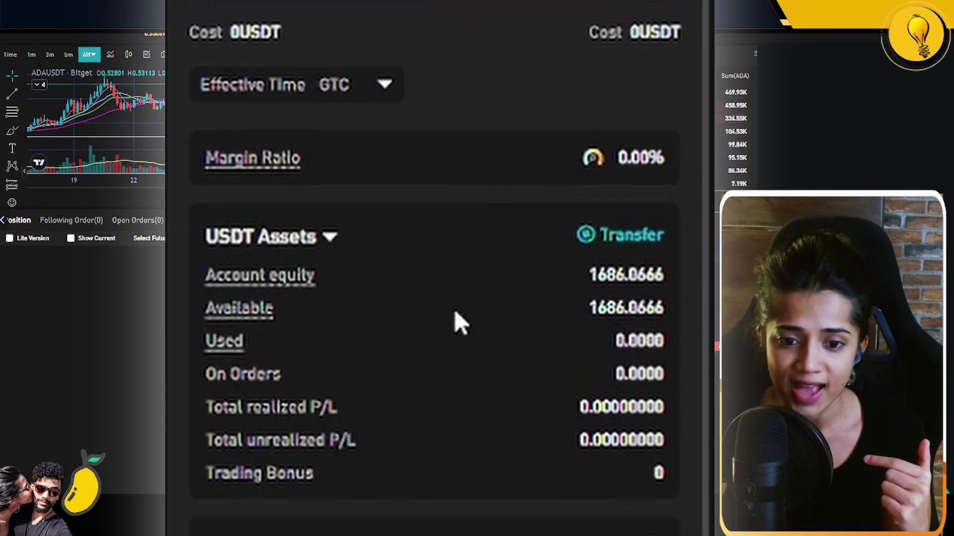
{"action": "mouse_move", "coordinate": [666, 282]}
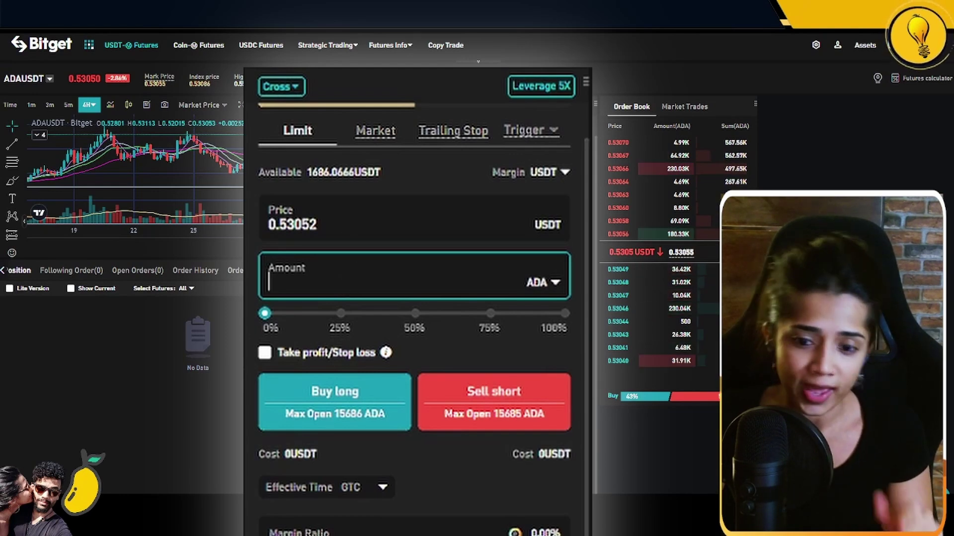
{"action": "type", "text": "445"}
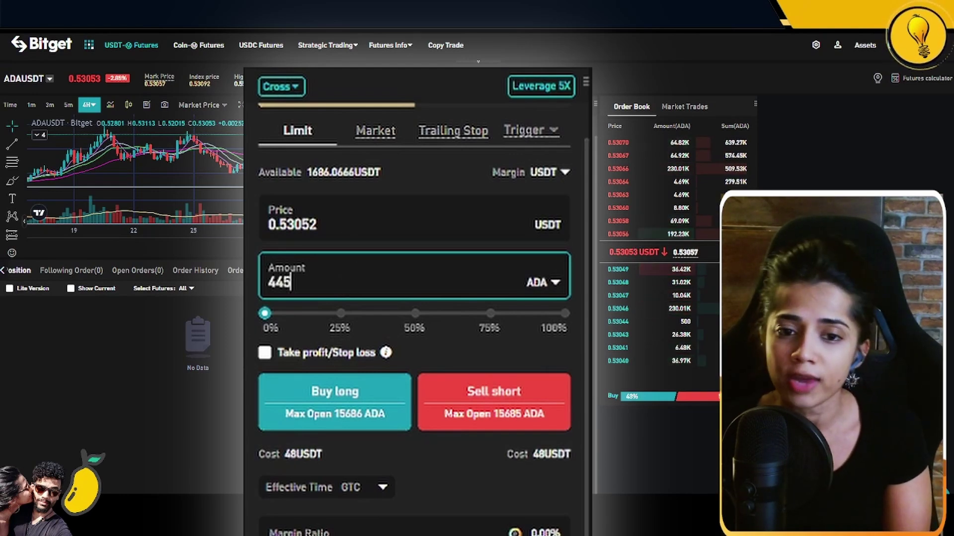
{"action": "left_click", "coordinate": [618, 297]}
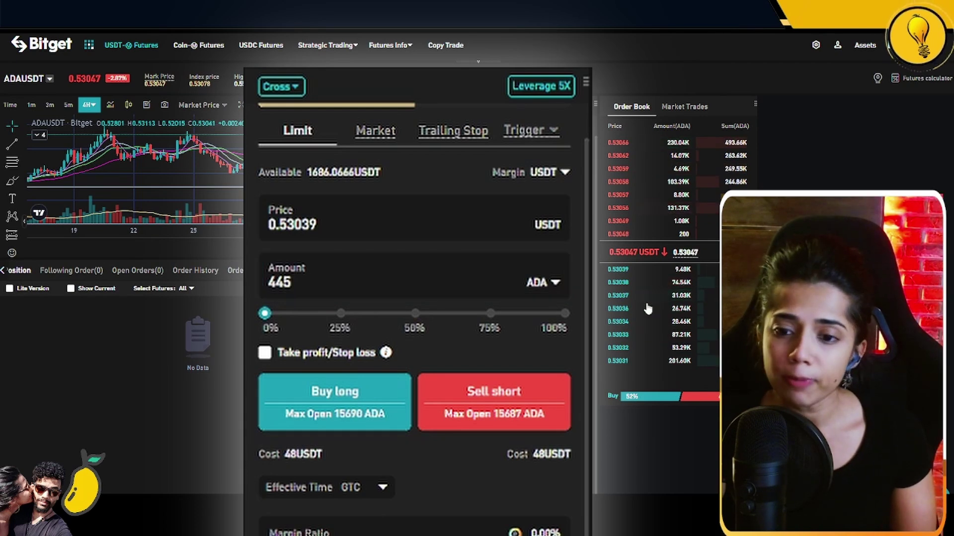
{"action": "left_click", "coordinate": [619, 296]}
{"action": "left_click", "coordinate": [618, 297]}
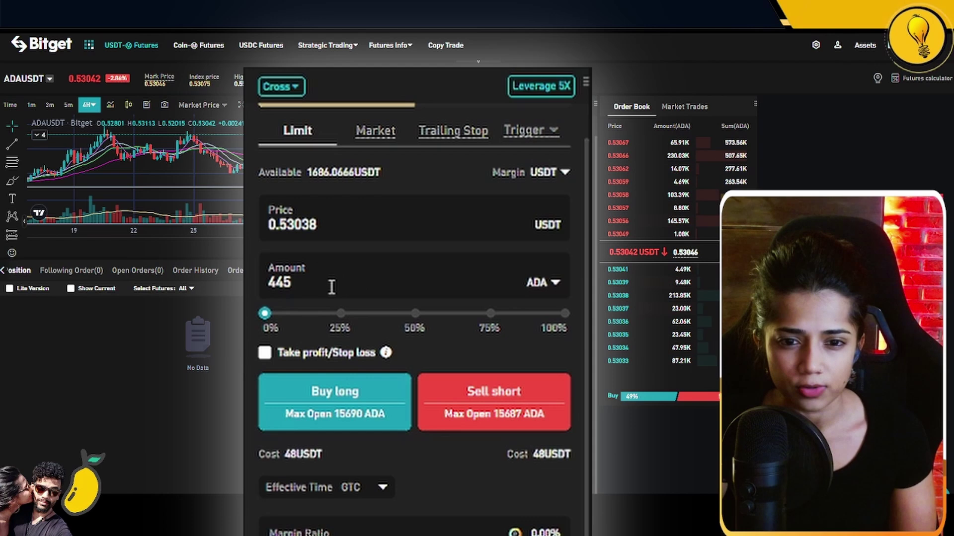
Submit and confirm the limit order as Buy long, and show it among the open orders
{"action": "left_click", "coordinate": [343, 418]}
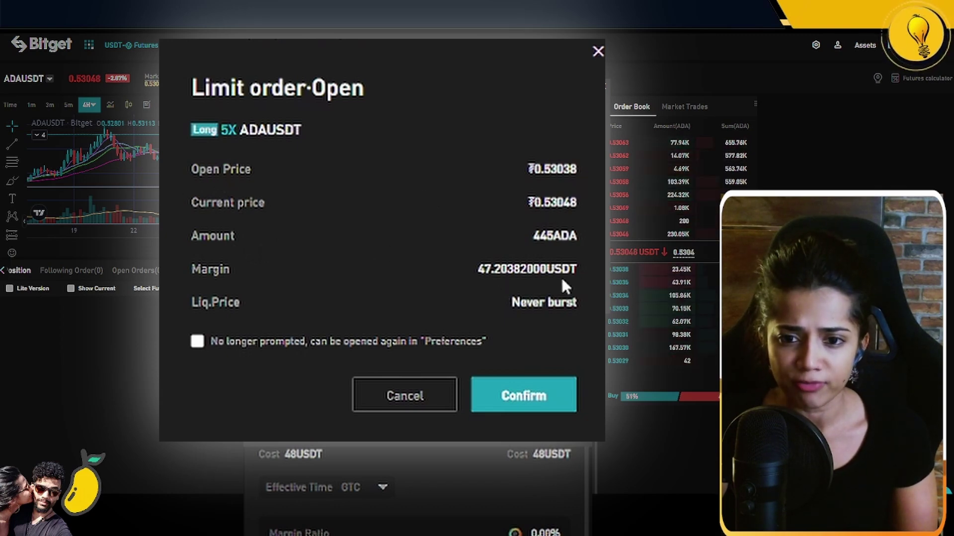
{"action": "left_click", "coordinate": [530, 408]}
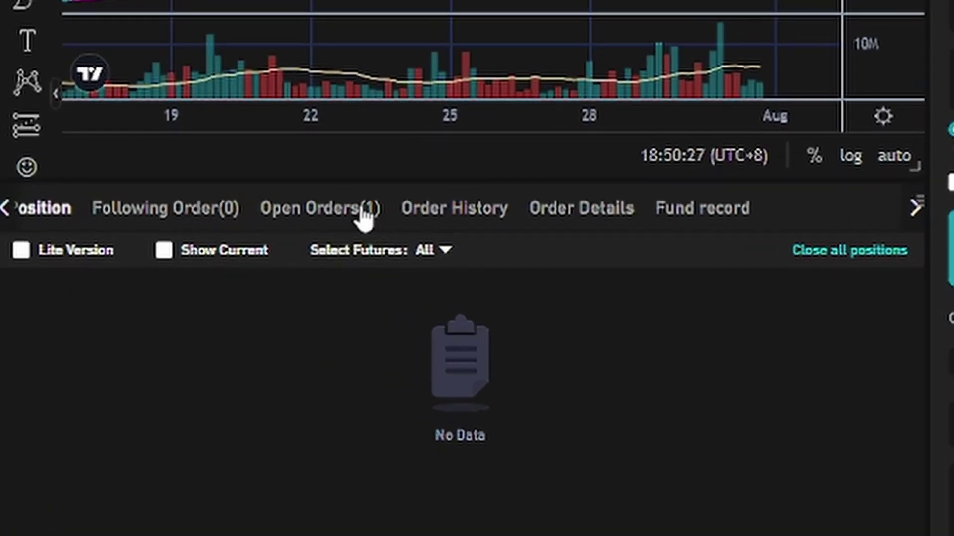
{"action": "left_click", "coordinate": [365, 211]}
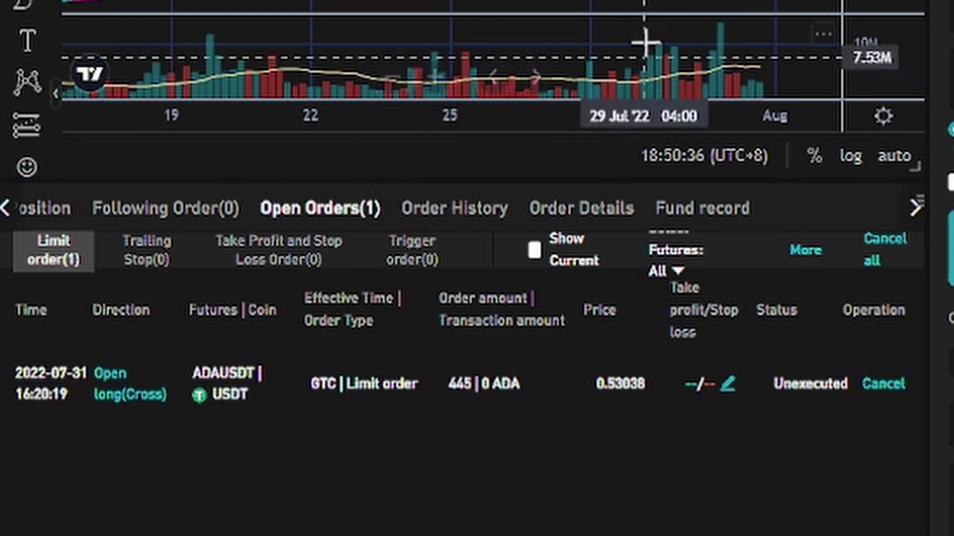
Try to move the open long order of 445 ADA to a higher price on the chart, and dismiss the move notice
{"action": "scroll", "coordinate": [696, 11], "scroll_direction": "down", "scroll_amount": 2}
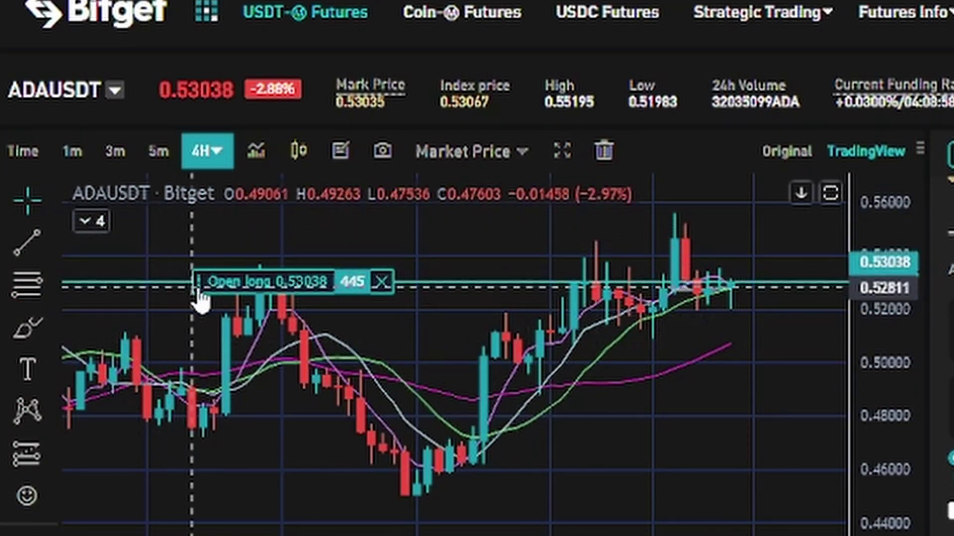
{"action": "left_click_drag", "start_coordinate": [200, 294], "coordinate": [205, 260]}
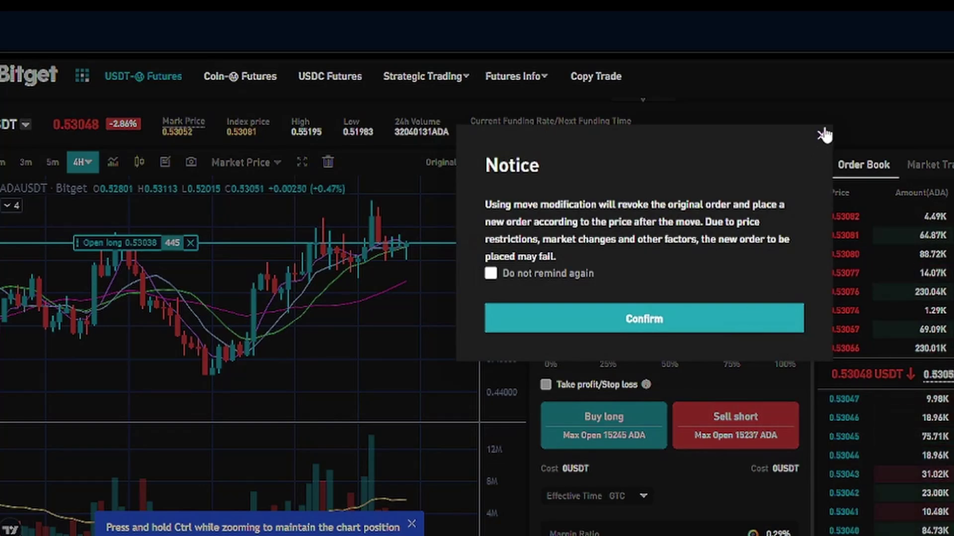
{"action": "left_click", "coordinate": [822, 135]}
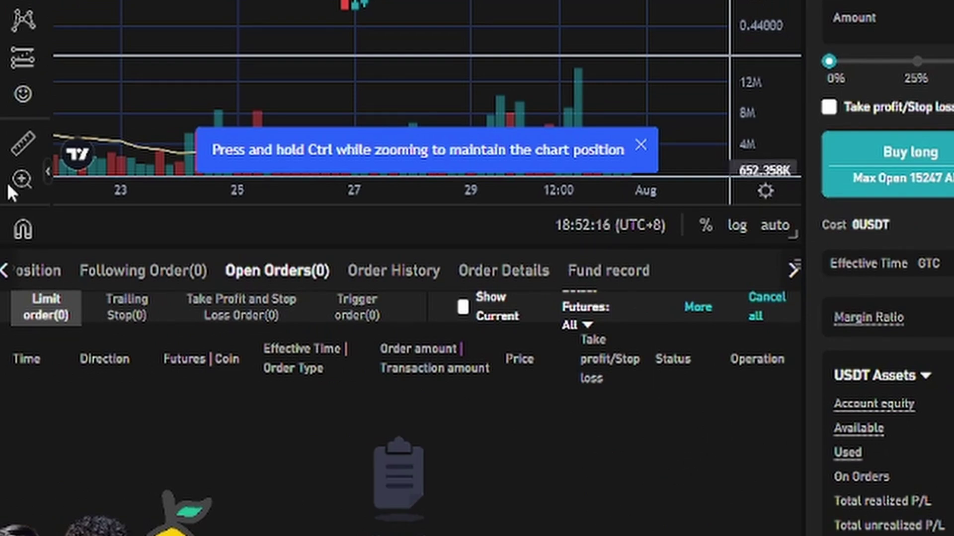
Show the open positions, then switch the order form to a closing trigger order with a trigger price of 0.49 USDT
{"action": "left_click", "coordinate": [44, 271]}
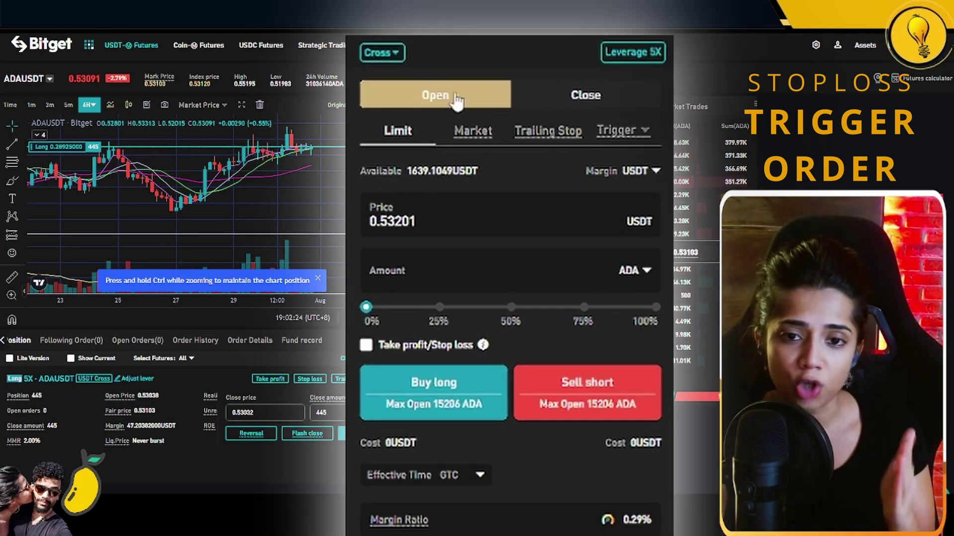
{"action": "left_click", "coordinate": [582, 108]}
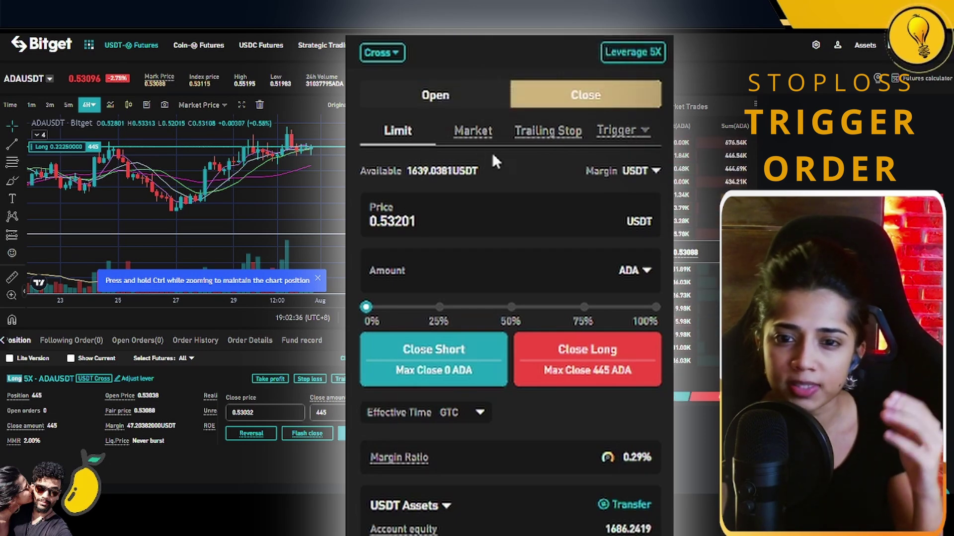
{"action": "left_click", "coordinate": [627, 143]}
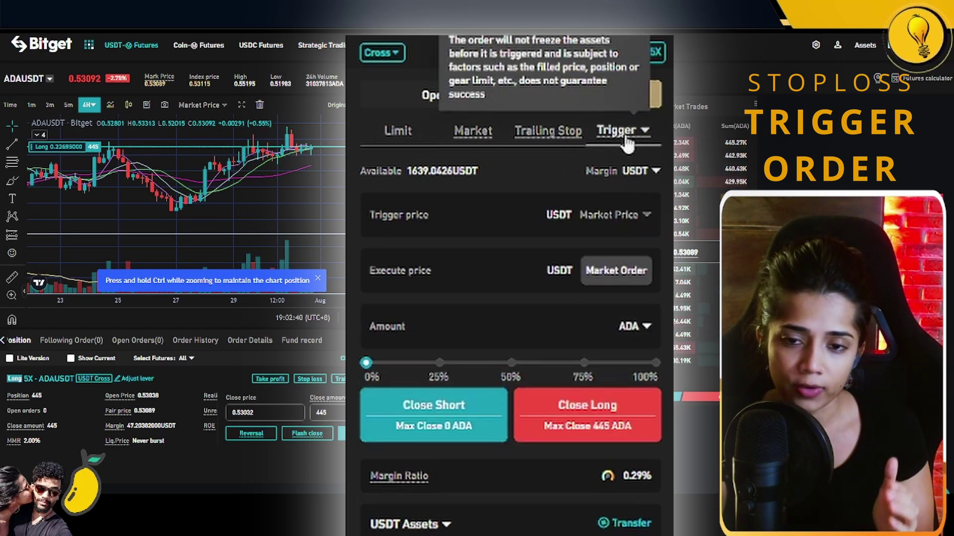
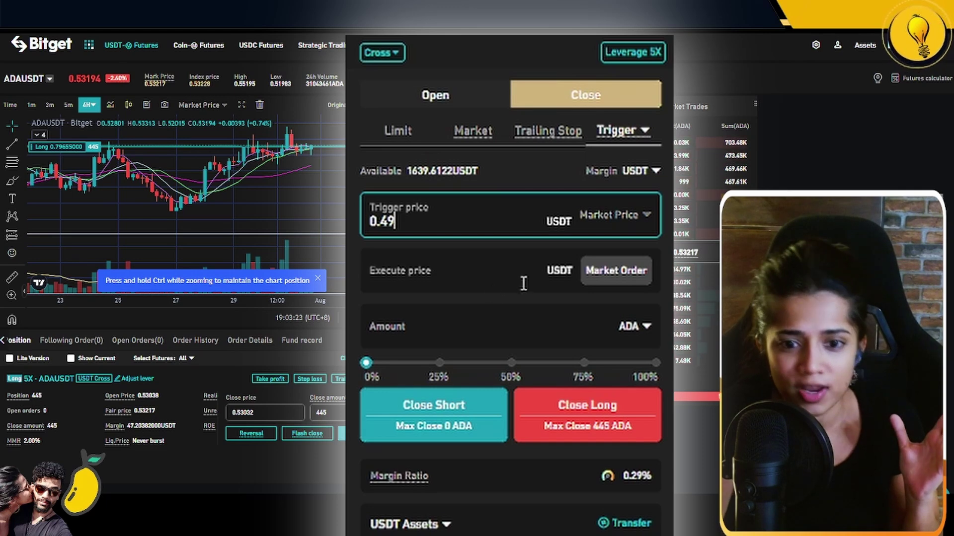
Set the trigger order's execute price to 0.51 USDT and its amount to 100% of the closable quantity
{"action": "left_click", "coordinate": [443, 276]}
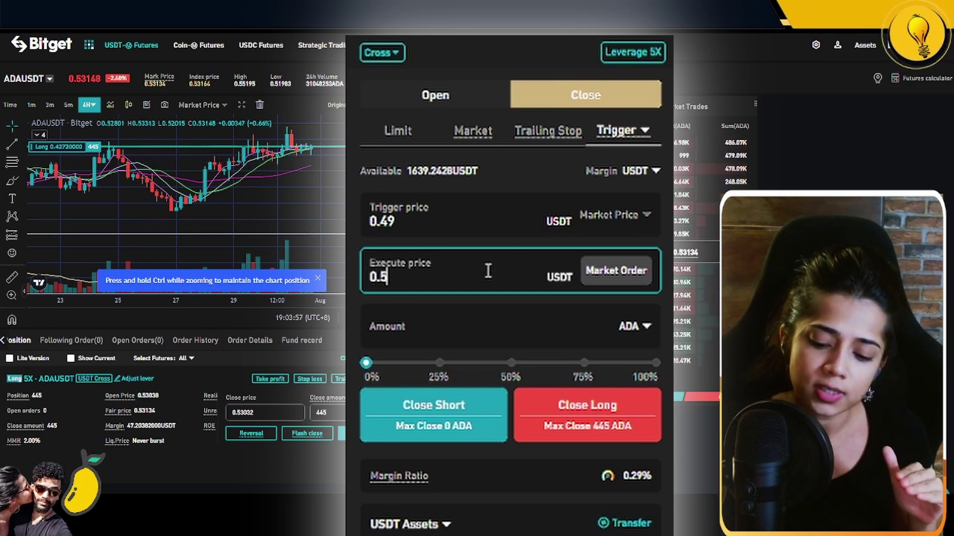
{"action": "type", "text": "1"}
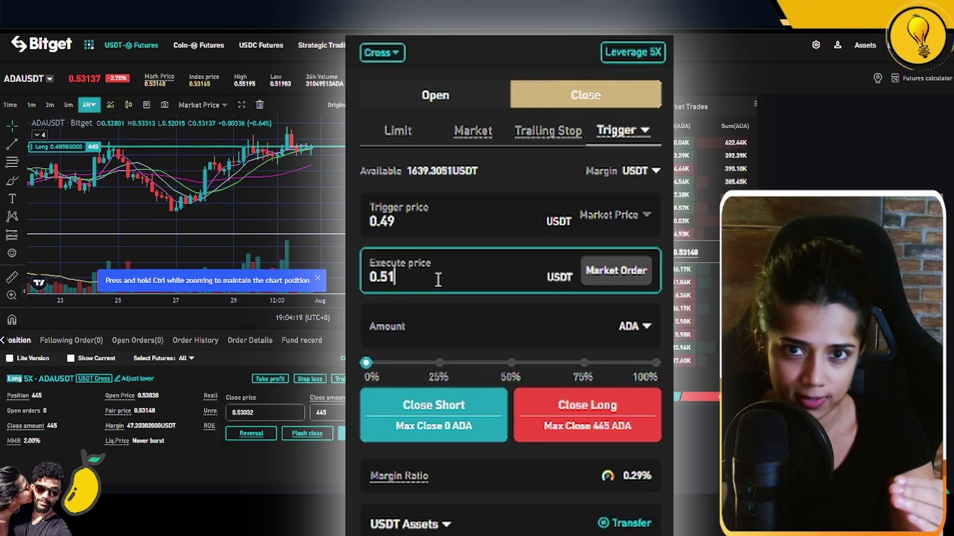
{"action": "left_click", "coordinate": [455, 326]}
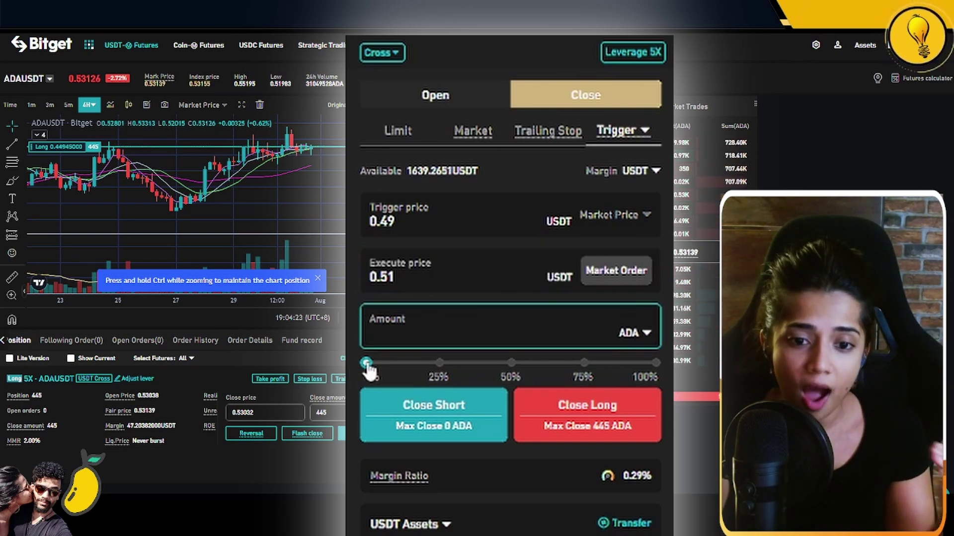
{"action": "left_click_drag", "start_coordinate": [366, 362], "coordinate": [655, 363]}
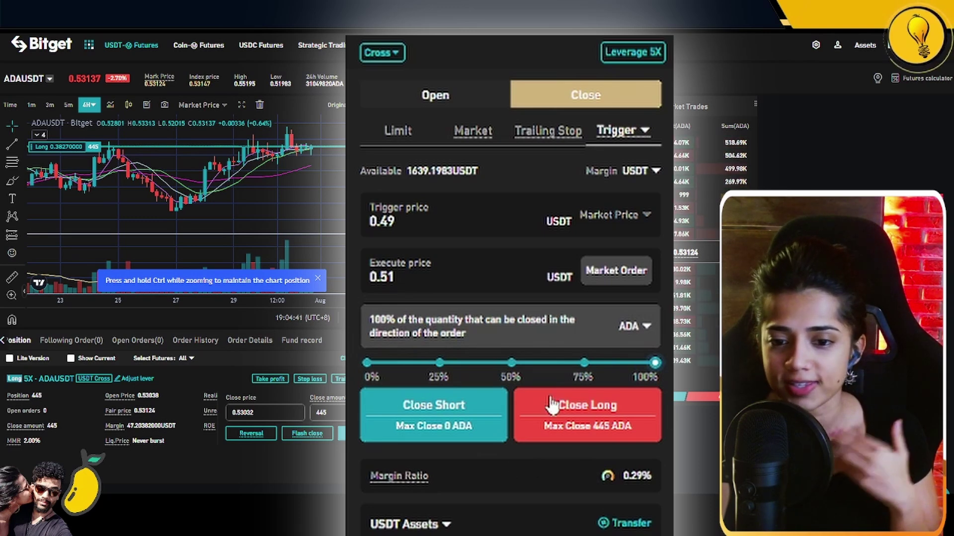
Submit the trigger order as Close Long, check its amount and confirm it, and show it among the open trigger orders
{"action": "left_click", "coordinate": [613, 427]}
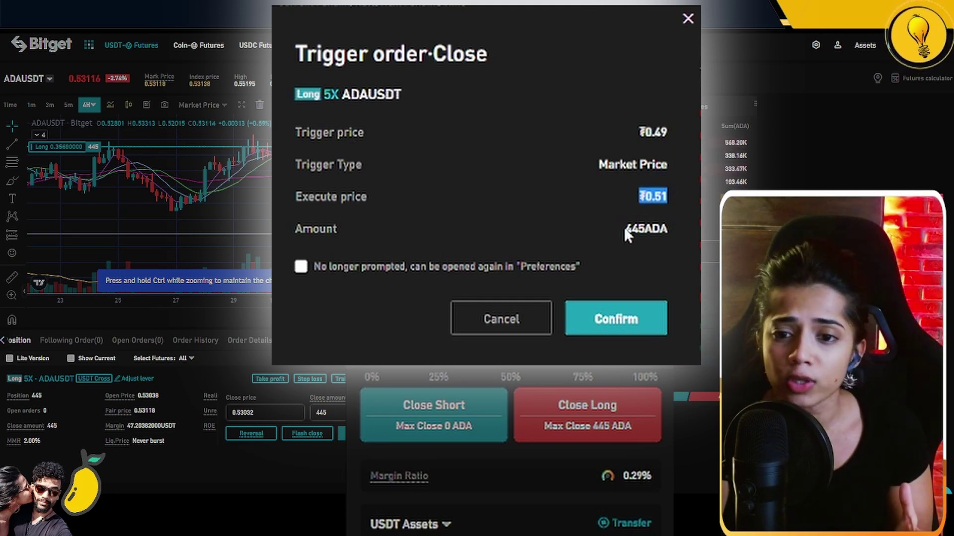
{"action": "left_click_drag", "start_coordinate": [623, 232], "coordinate": [676, 232]}
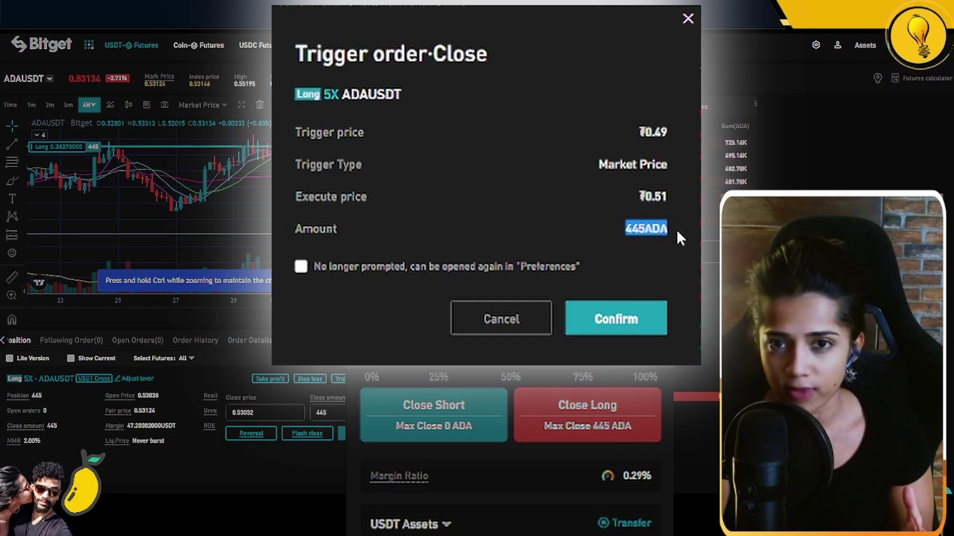
{"action": "left_click", "coordinate": [615, 319]}
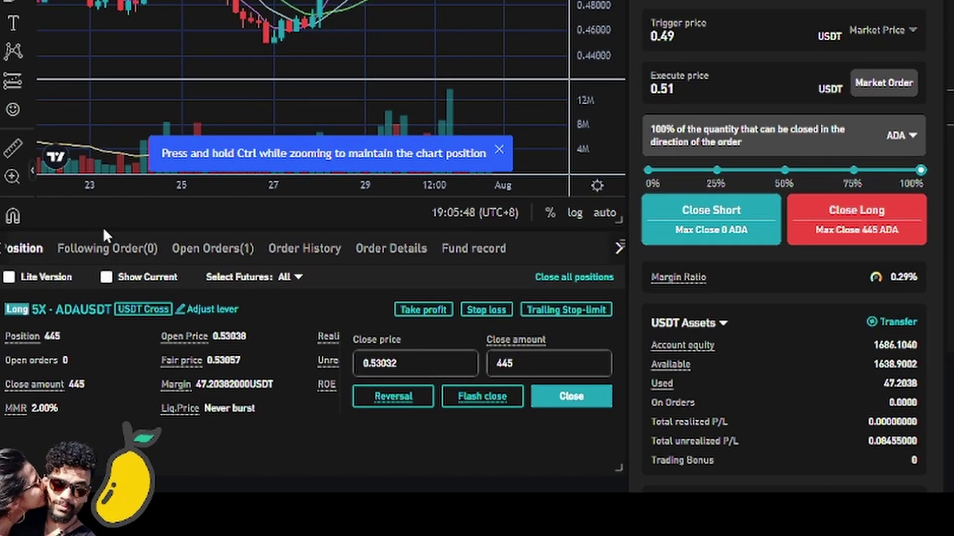
{"action": "left_click", "coordinate": [223, 256]}
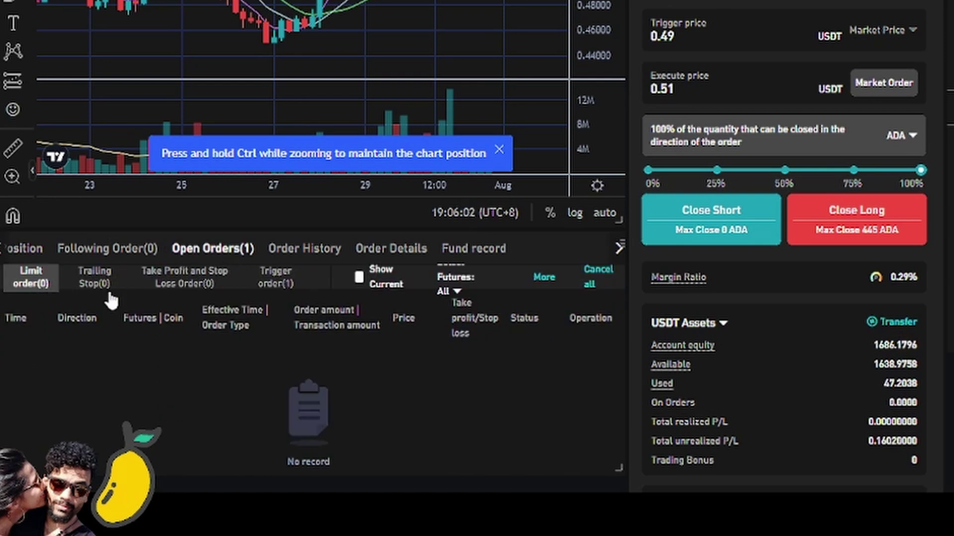
{"action": "left_click", "coordinate": [282, 288]}
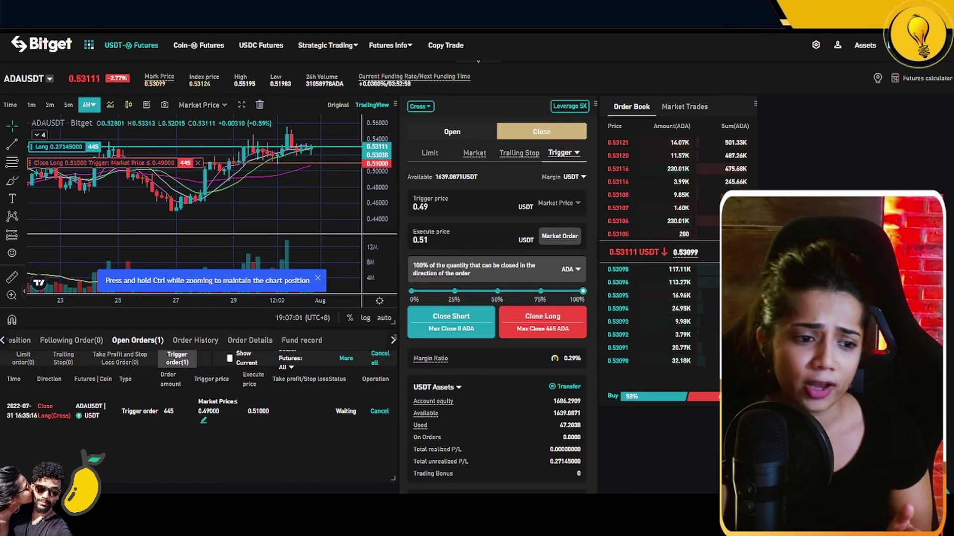
Examine the ADAUSDT long position's details, including its close amount, margin and liquidation price
{"action": "left_click", "coordinate": [19, 341]}
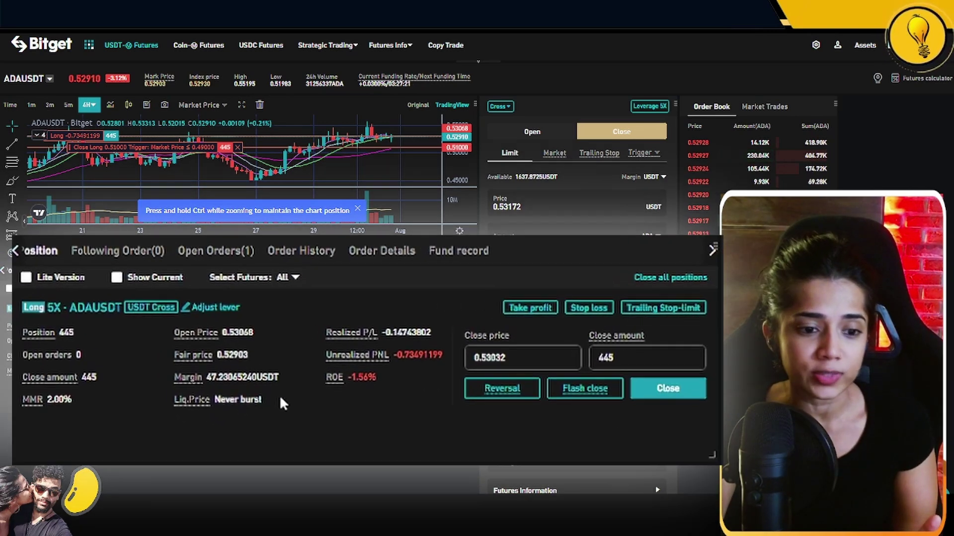
{"action": "left_click_drag", "start_coordinate": [179, 371], "coordinate": [110, 371]}
{"action": "left_click", "coordinate": [222, 431]}
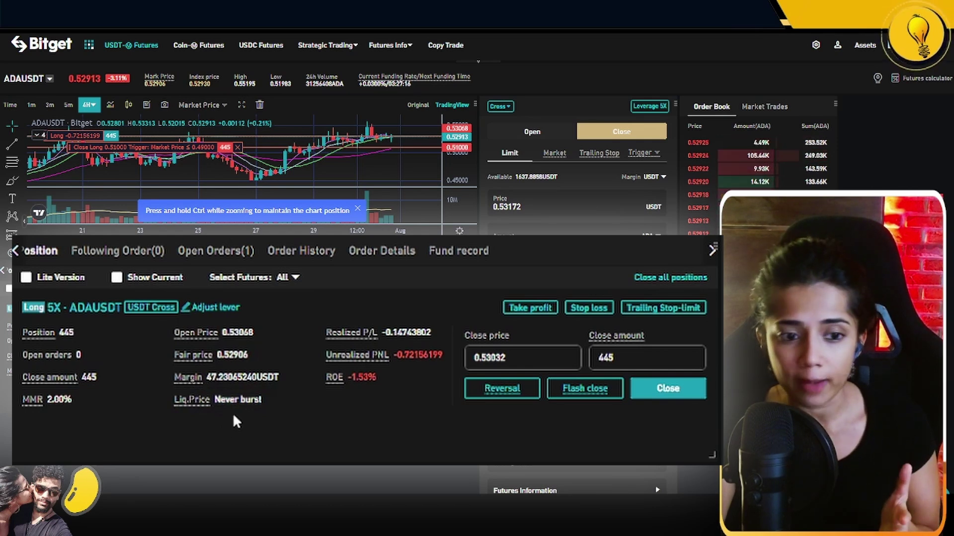
{"action": "left_click_drag", "start_coordinate": [262, 400], "coordinate": [215, 400]}
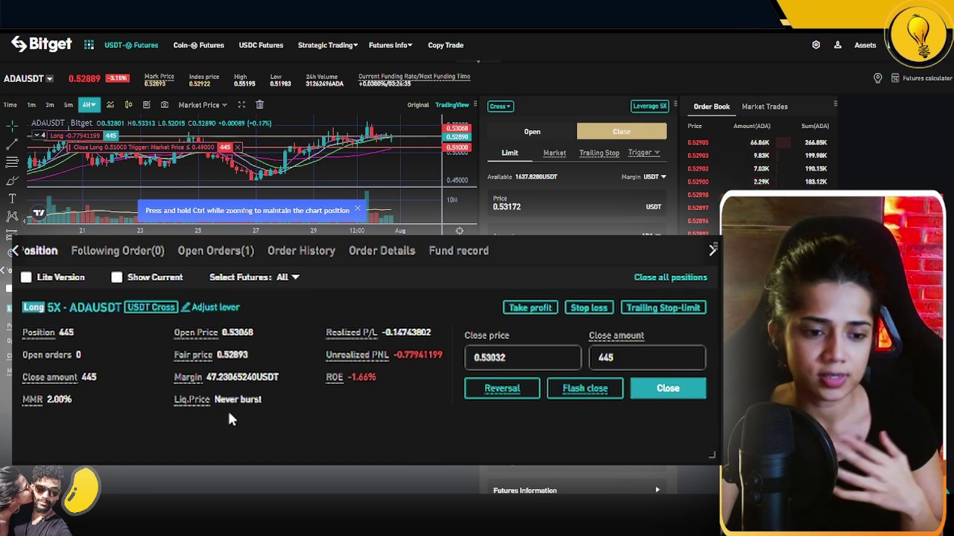
{"action": "mouse_move", "coordinate": [230, 419]}
{"action": "left_mouse_down"}
{"action": "mouse_move", "coordinate": [271, 408]}
{"action": "mouse_move", "coordinate": [218, 410]}
{"action": "left_mouse_up"}
{"action": "left_click", "coordinate": [281, 407]}
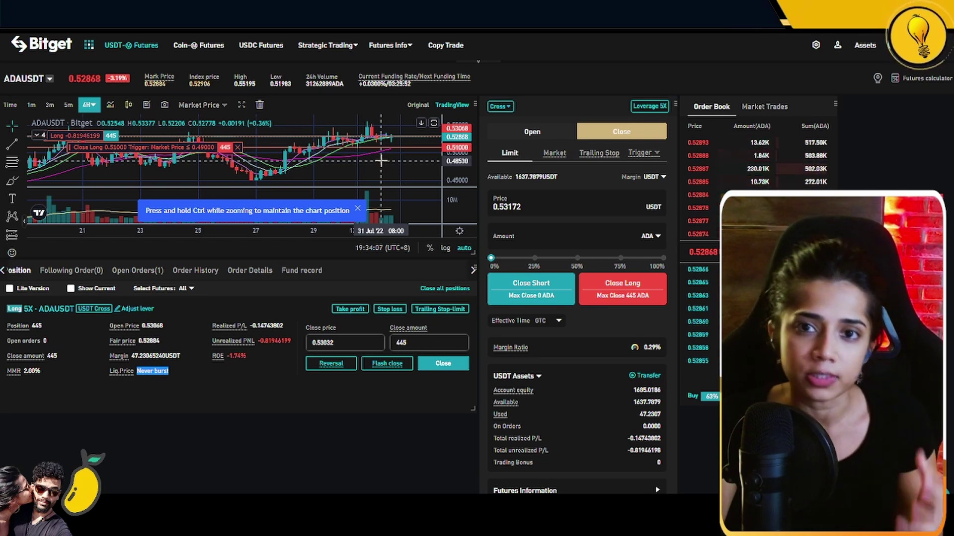
{"action": "left_click", "coordinate": [177, 372]}
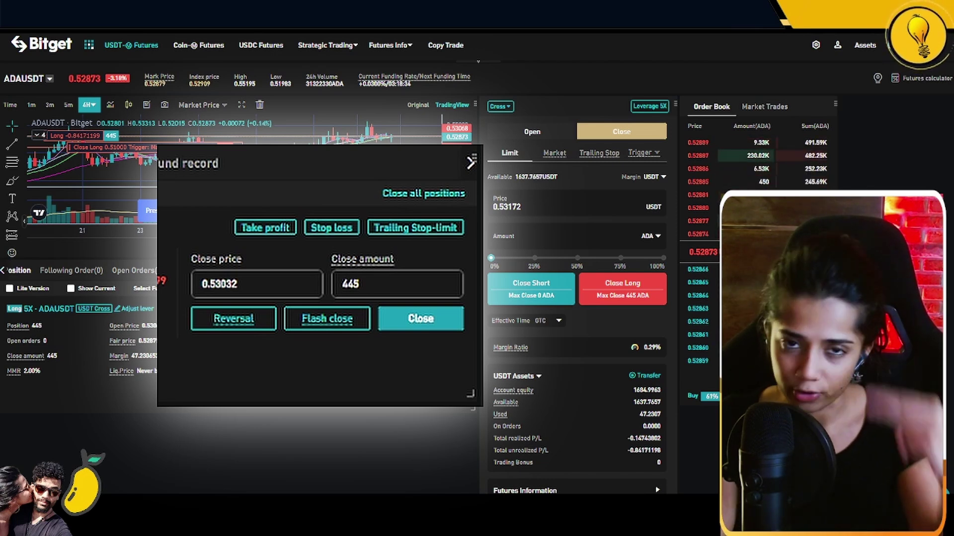
Set the long position's close price to 0.53041 and its close amount to 100%
{"action": "left_click", "coordinate": [202, 284]}
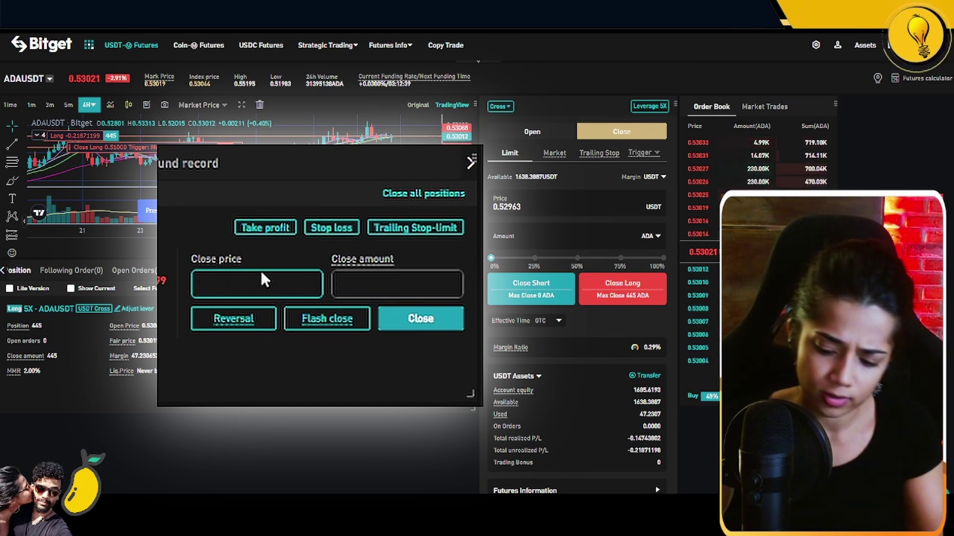
{"action": "type", "text": "0.53041"}
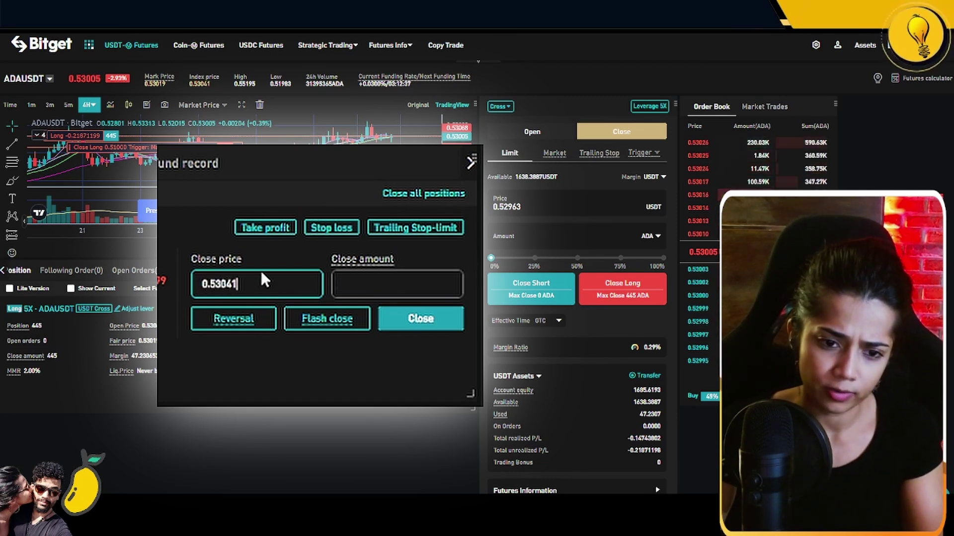
{"action": "left_click", "coordinate": [377, 287]}
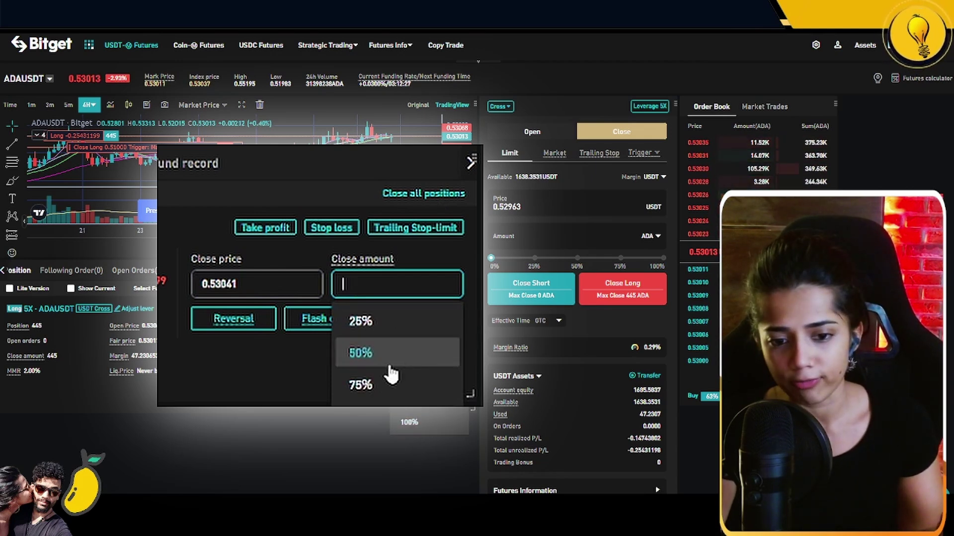
{"action": "left_click", "coordinate": [433, 431]}
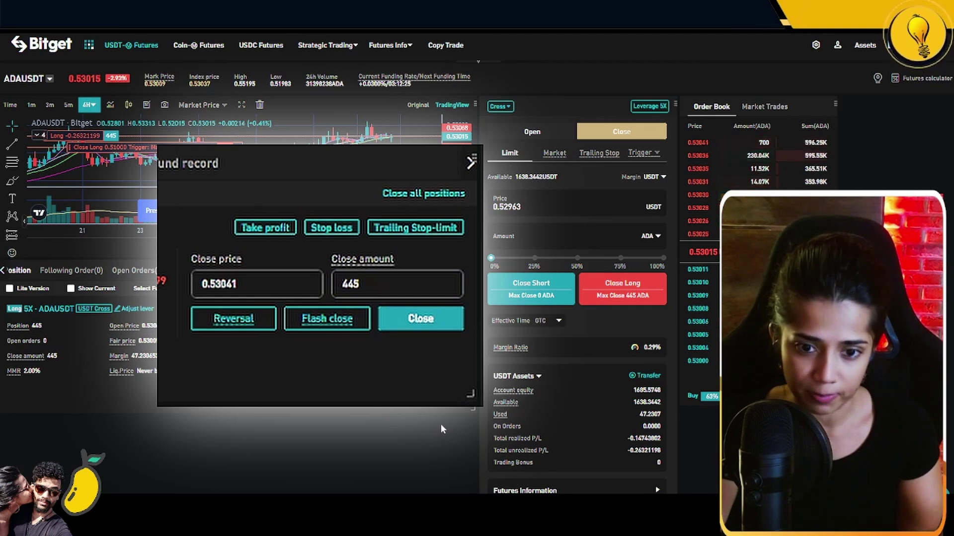
Submit the closing limit order, check its amount and confirm it, and review its price among the open limit orders
{"action": "left_click", "coordinate": [442, 322]}
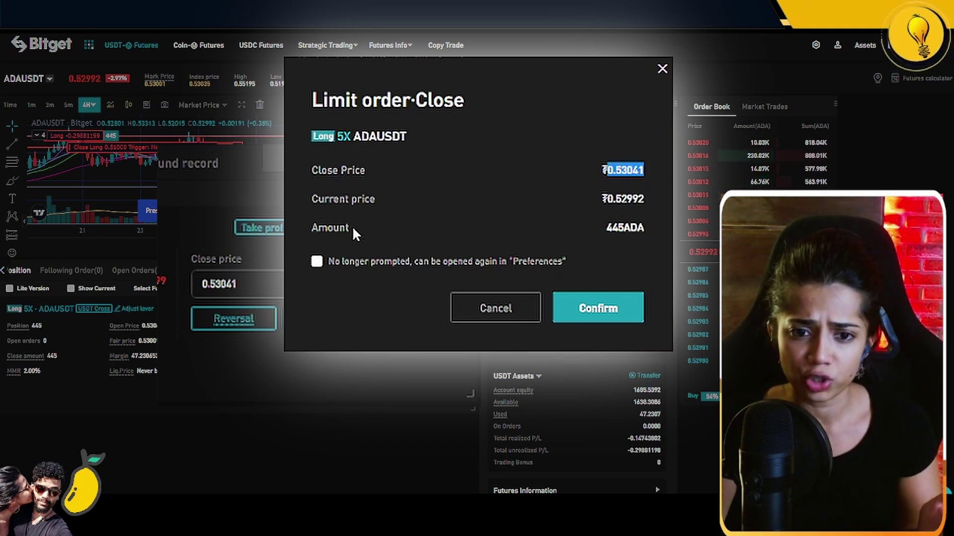
{"action": "left_click_drag", "start_coordinate": [344, 227], "coordinate": [326, 224]}
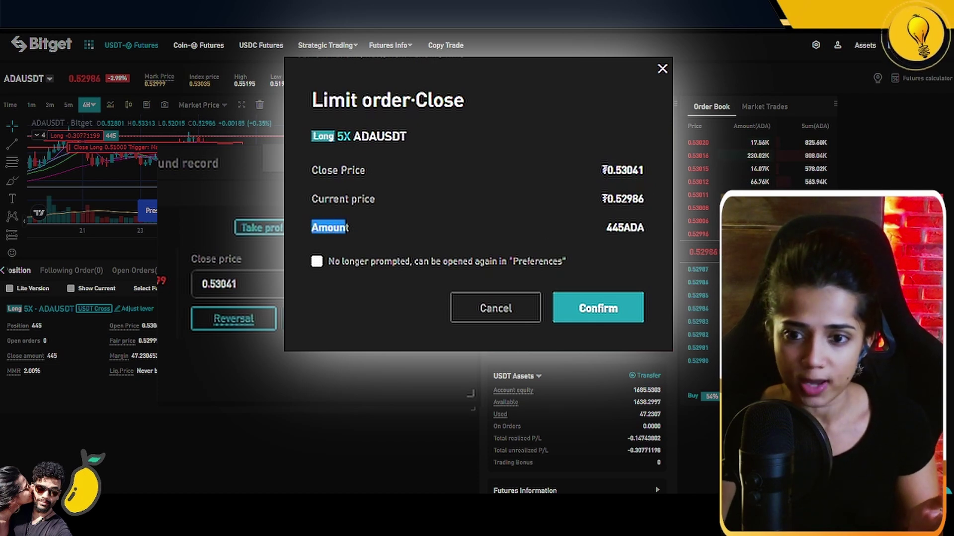
{"action": "left_click_drag", "start_coordinate": [641, 227], "coordinate": [596, 233]}
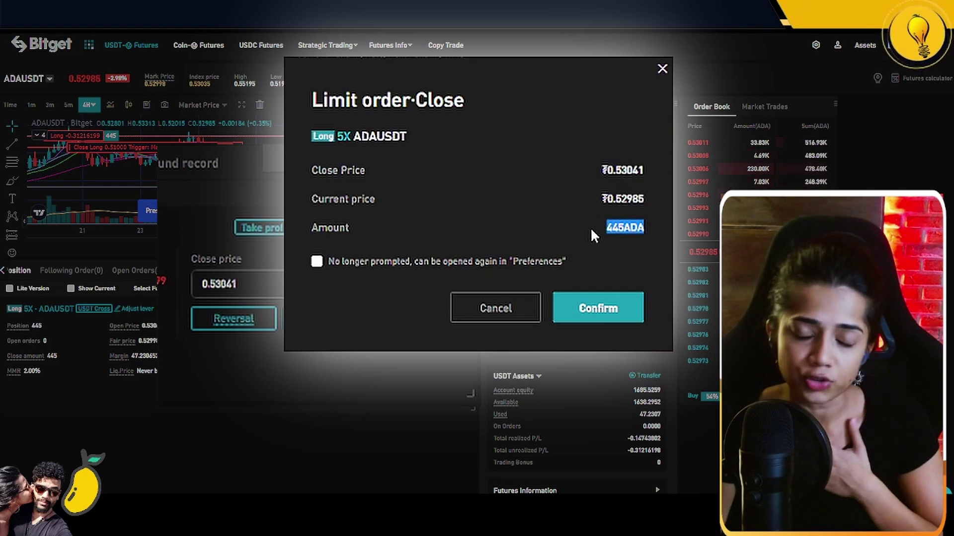
{"action": "left_click", "coordinate": [607, 314]}
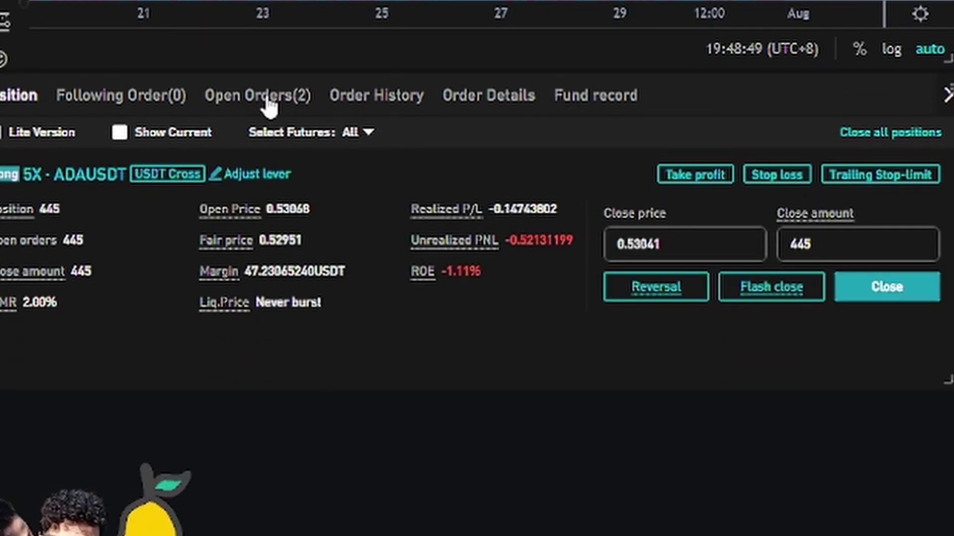
{"action": "left_click", "coordinate": [261, 110]}
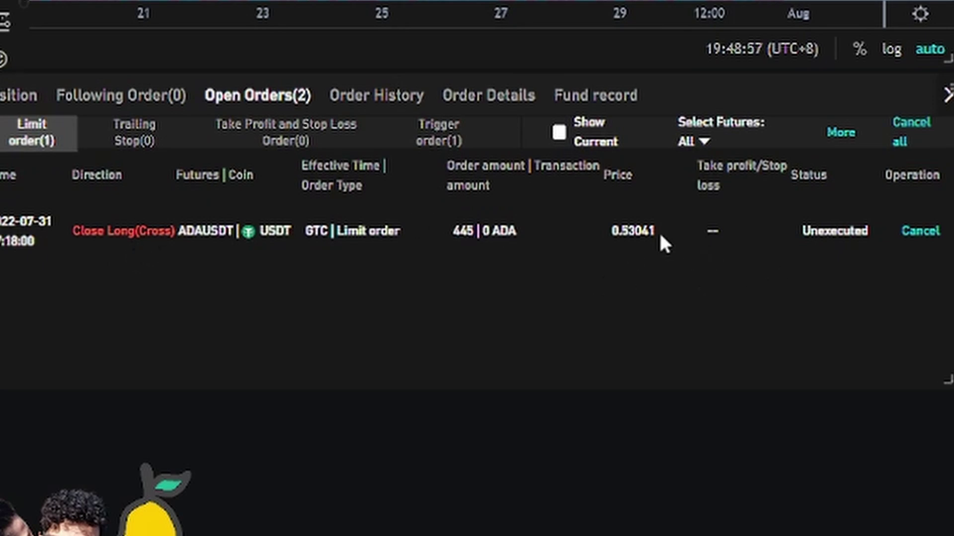
{"action": "left_click_drag", "start_coordinate": [657, 233], "coordinate": [619, 231]}
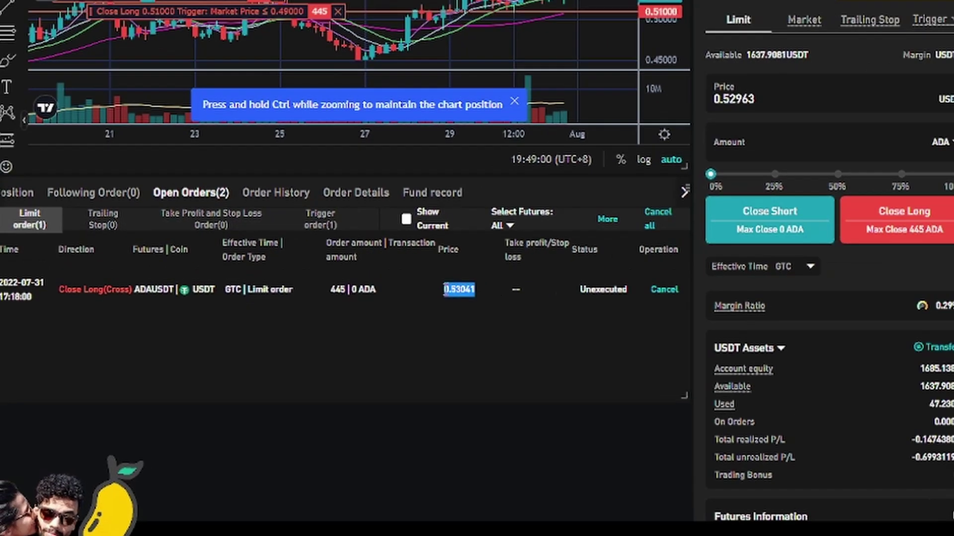